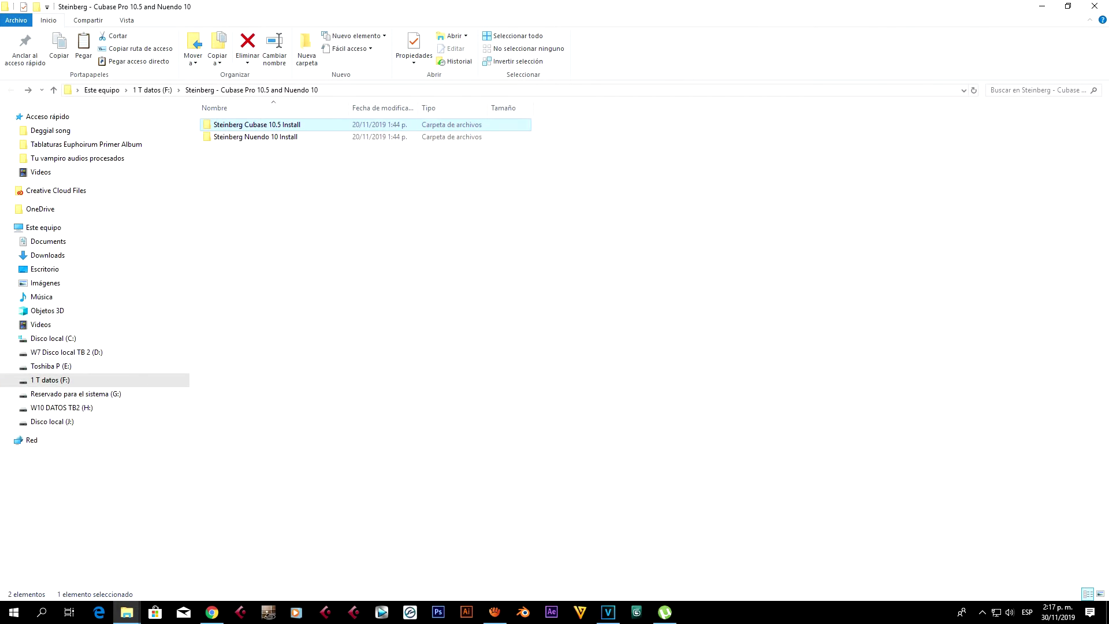
# Open the Steinberg Cubase 10.5 Install folder and run Setup.exe, allowing it past the security warning
pyautogui.press('Return')
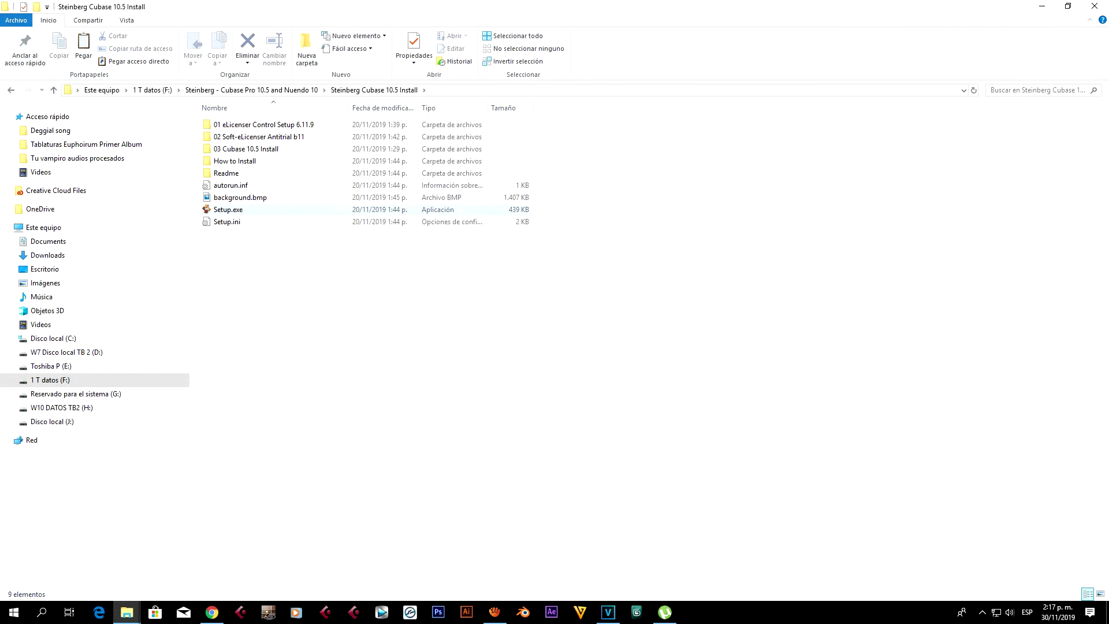
pyautogui.click(229, 209)
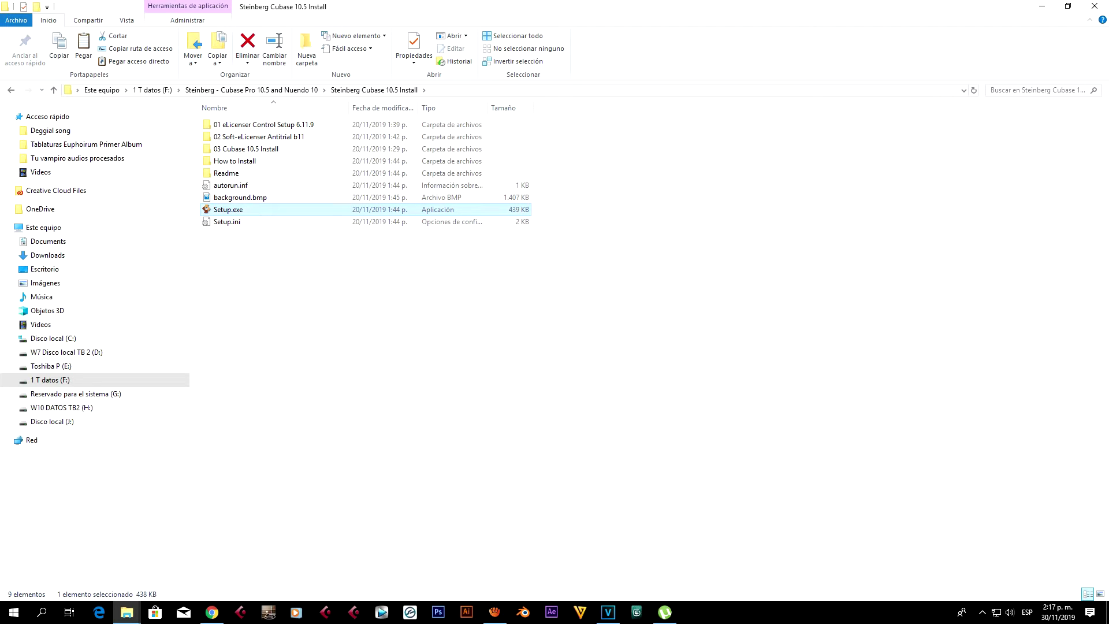
pyautogui.press('Return')
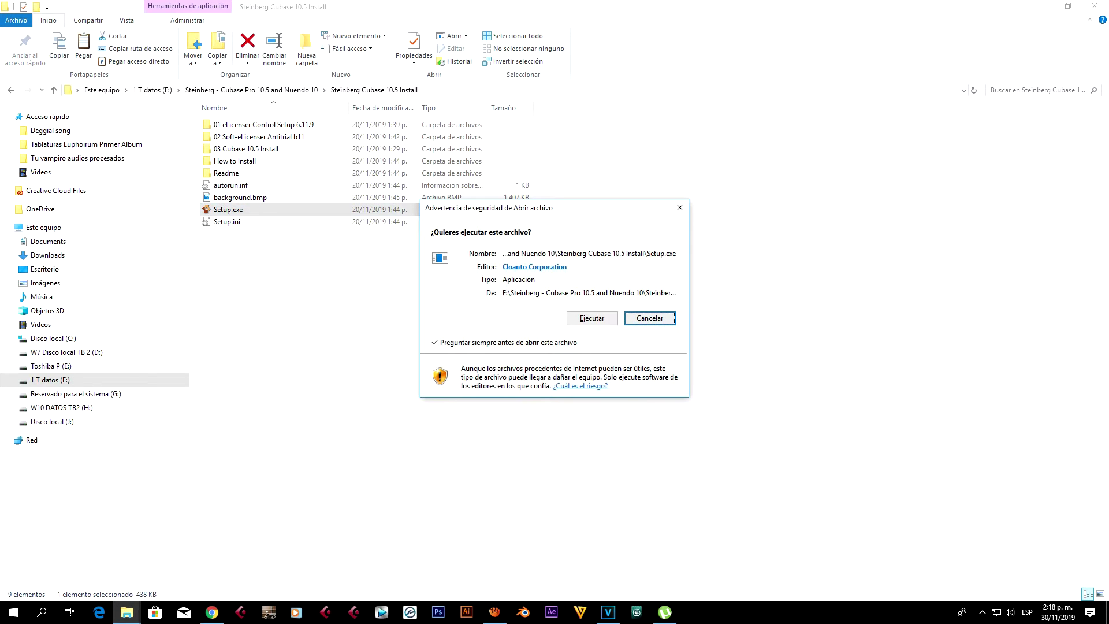
pyautogui.click(592, 318)
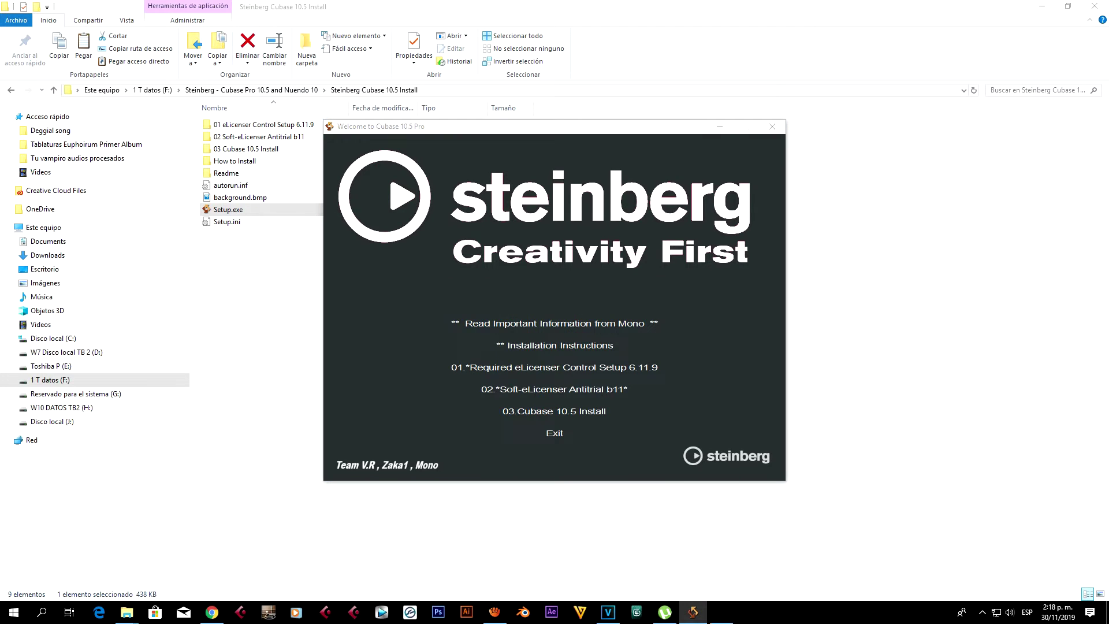
# Install eLicenser Control, accepting the licence agreement and keeping the option to create a desktop shortcut
pyautogui.press('Return')
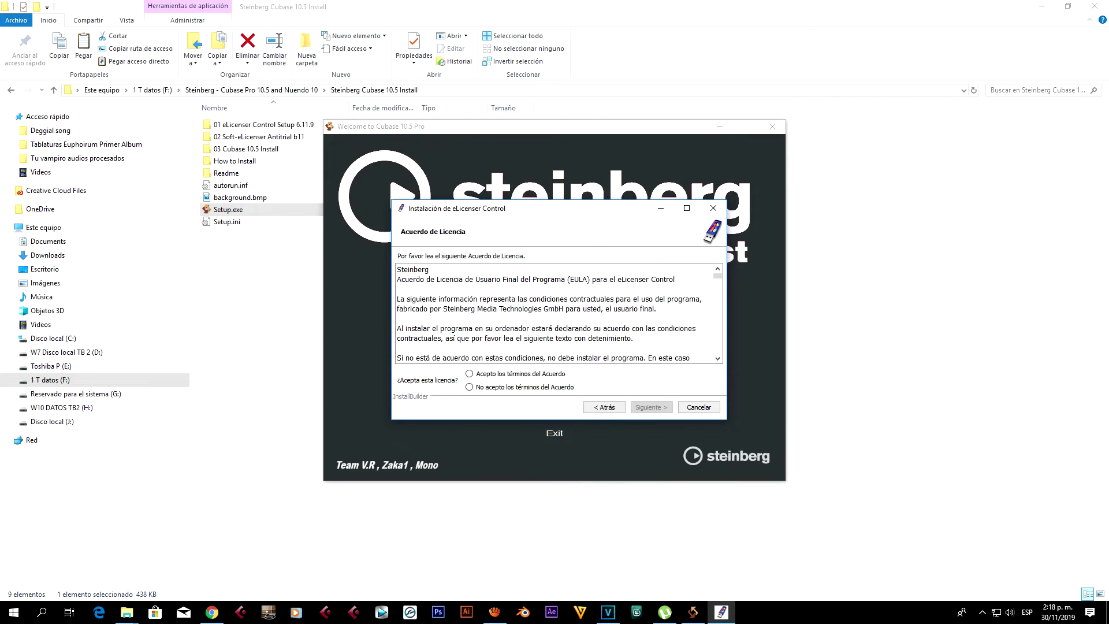
pyautogui.click(469, 374)
pyautogui.click(652, 407)
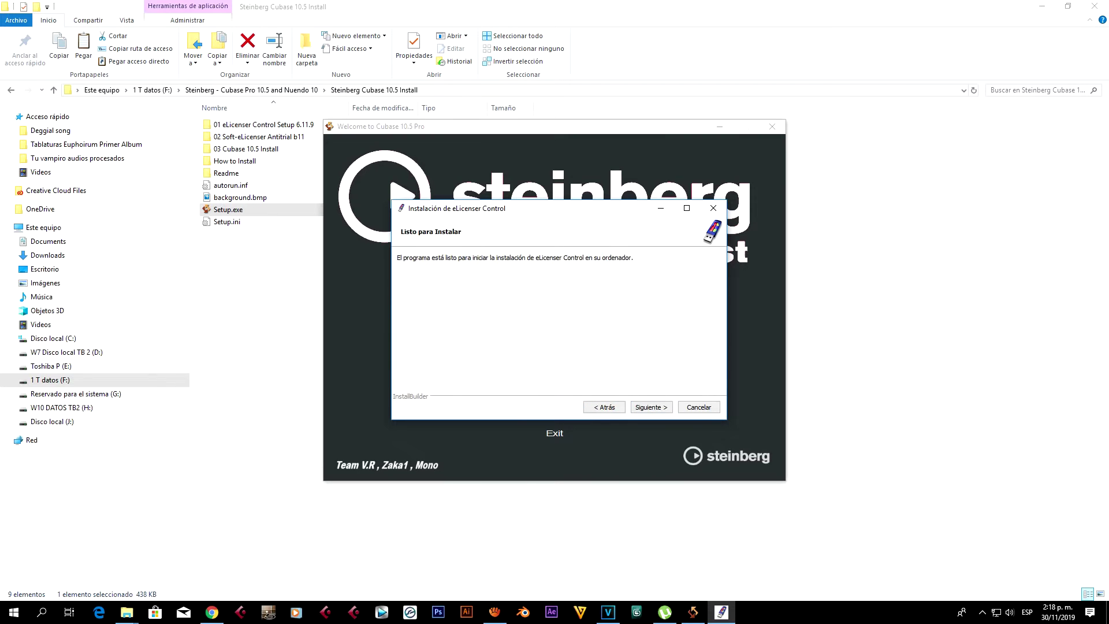
pyautogui.press('Return')
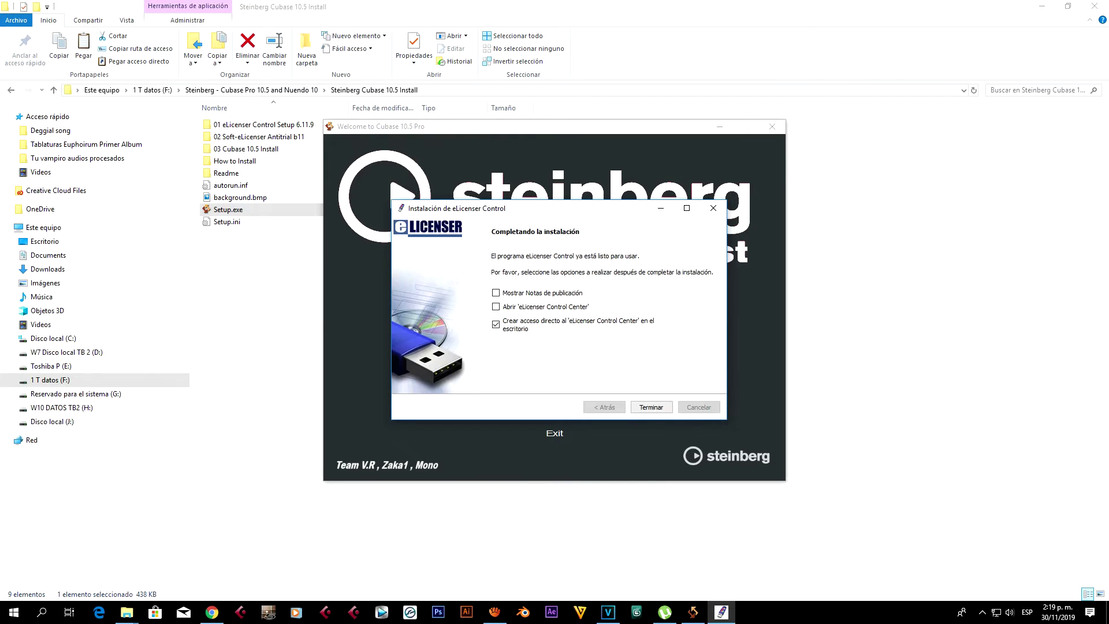
pyautogui.click(651, 407)
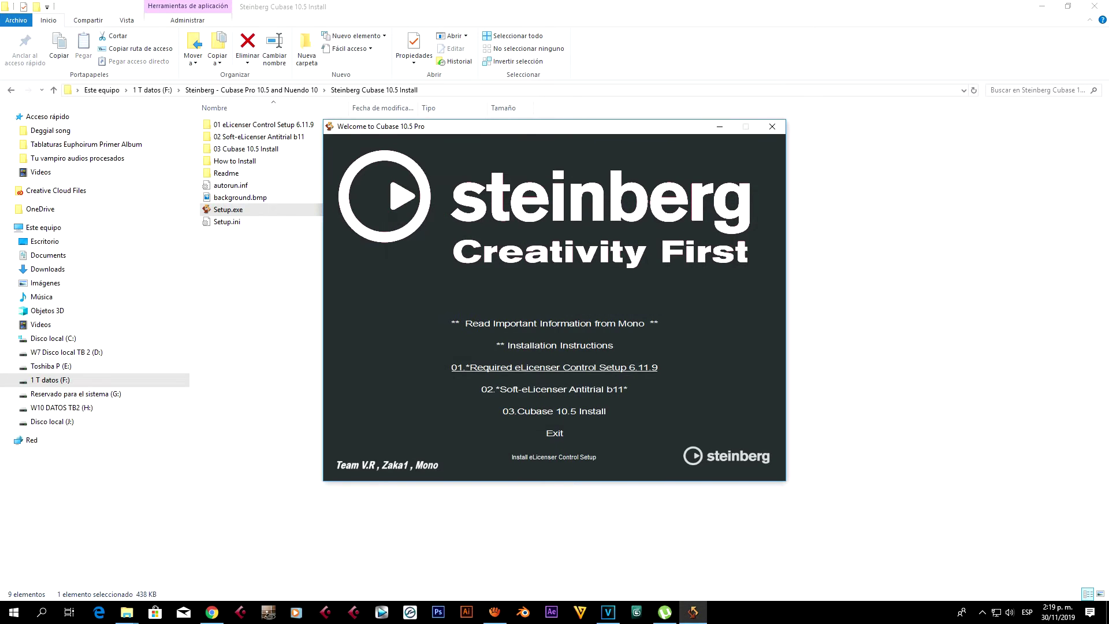
# Run the Soft-eLicenser Antitrial b11 setup as a custom installation and finish it without running eLCC.exe
pyautogui.click(554, 389)
pyautogui.click(593, 318)
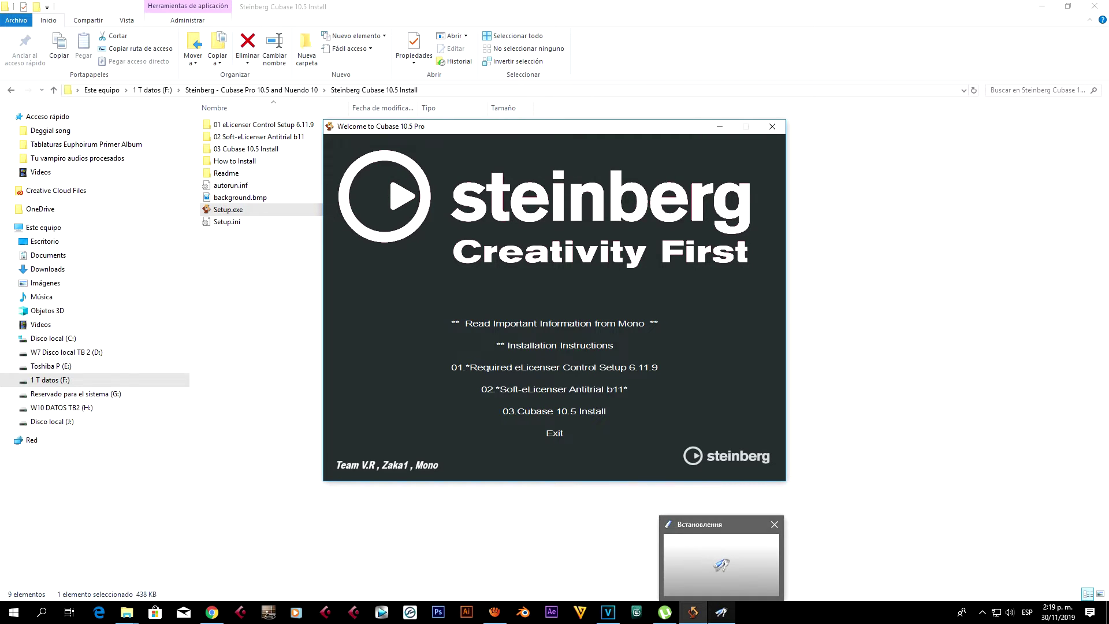
pyautogui.click(722, 613)
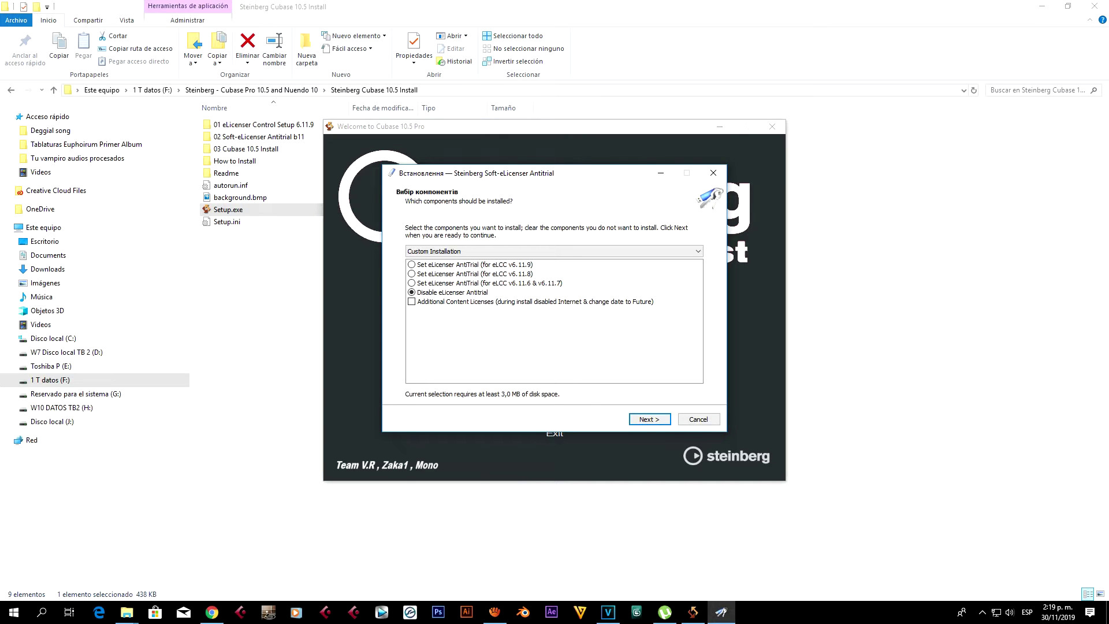
pyautogui.press('Return')
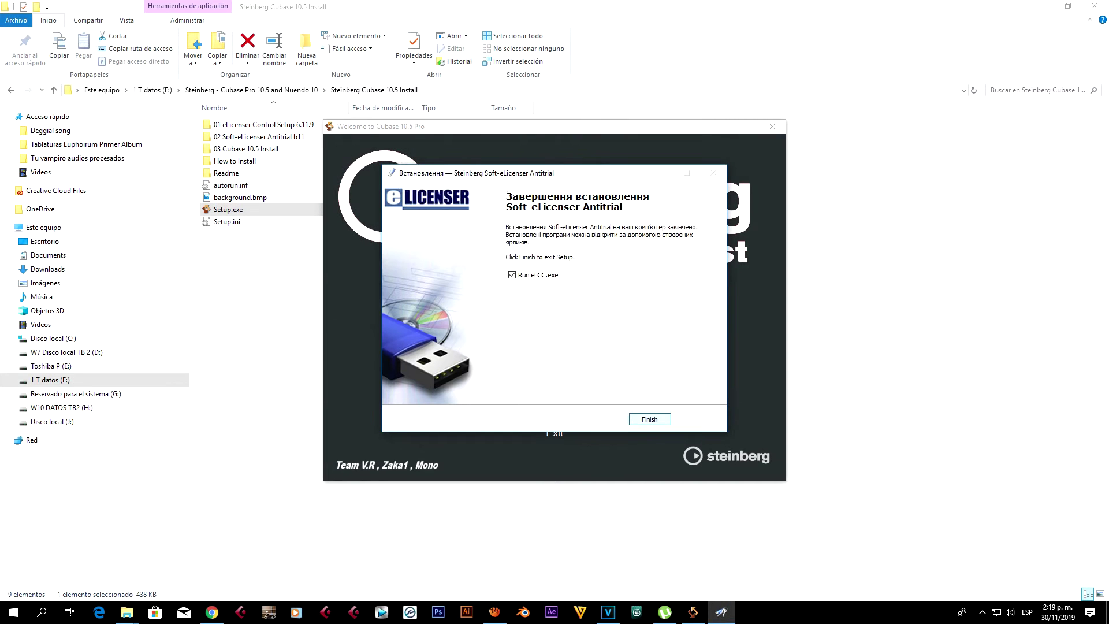
pyautogui.click(512, 275)
pyautogui.press('Return')
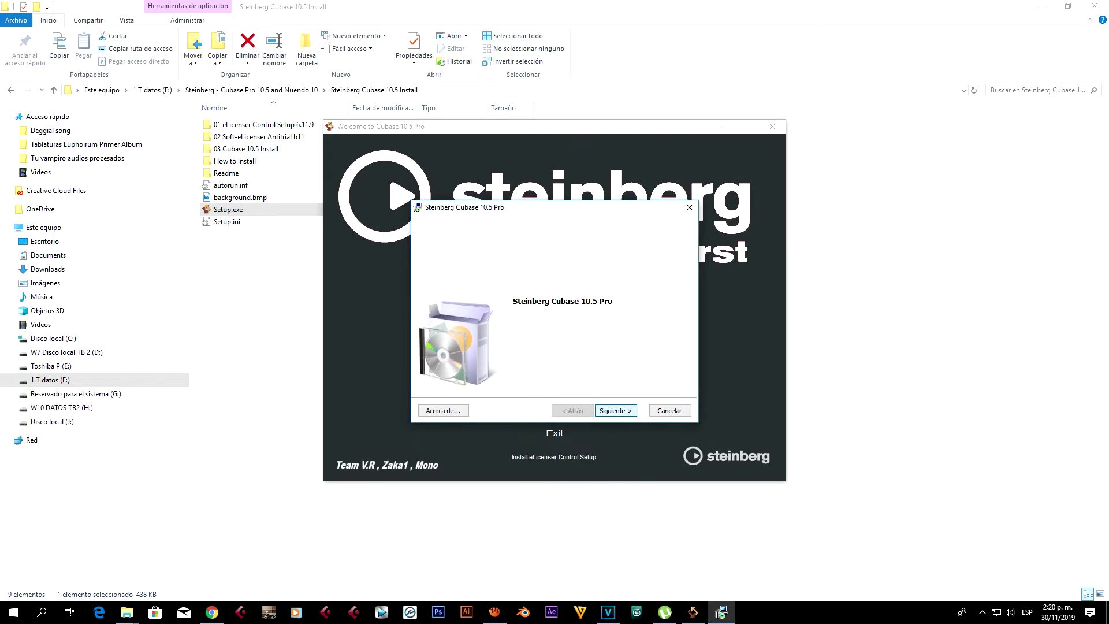
# Install Steinberg Cubase 10.5 Pro and exit the welcome launcher
pyautogui.press('Return')
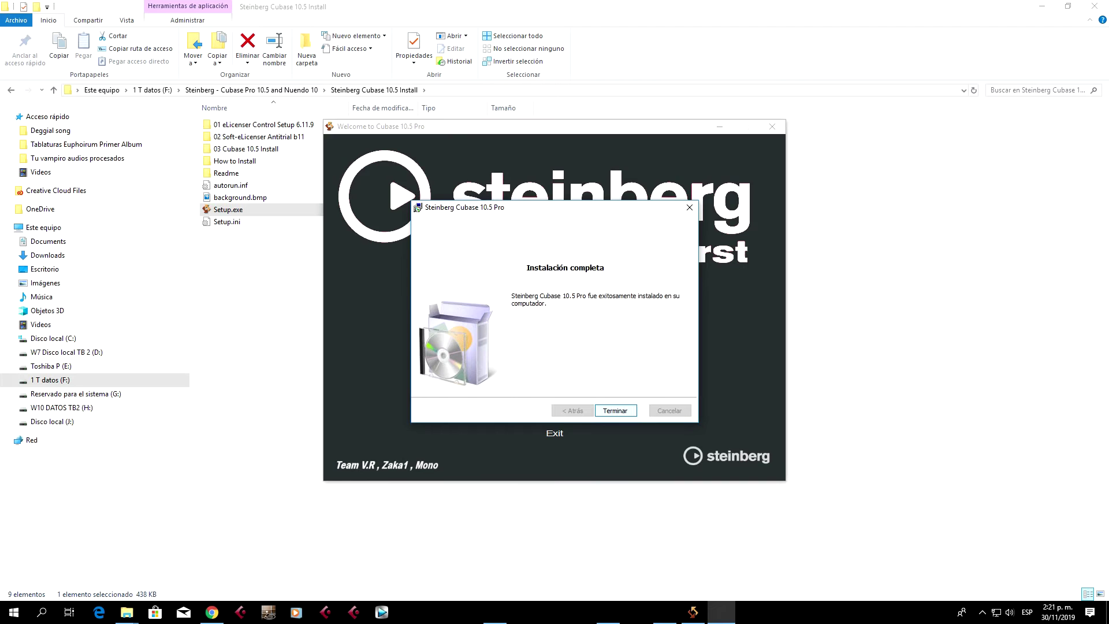
pyautogui.press('Return')
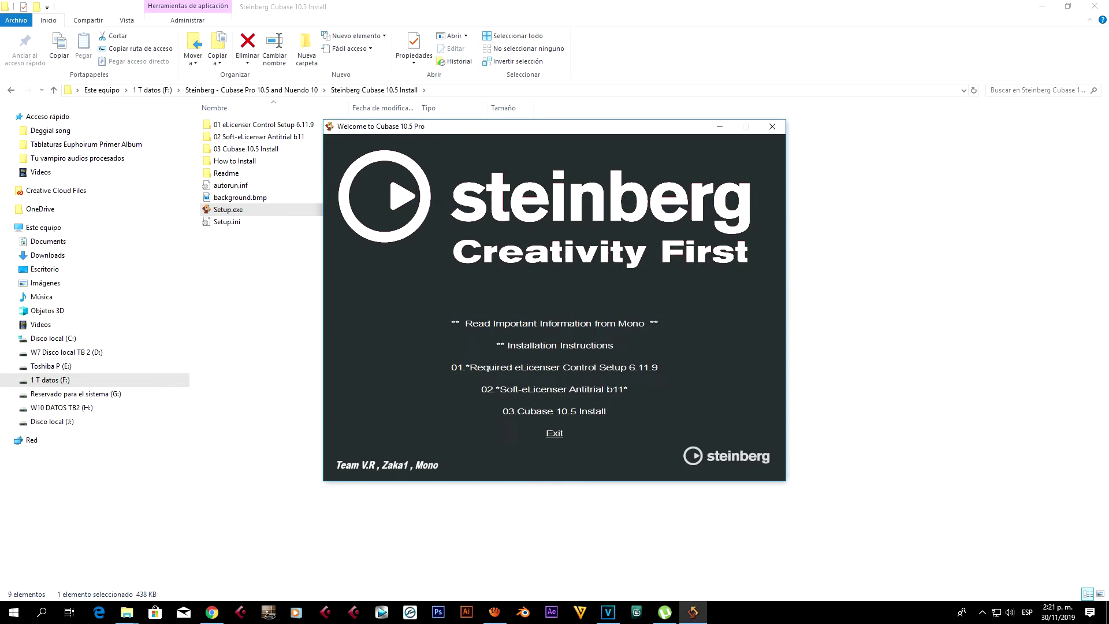
pyautogui.click(554, 433)
# Launch Cubase10.5 DC from the desktop and choose M-Track Quad ASIO Driver as the sound driver
pyautogui.press('super+d')
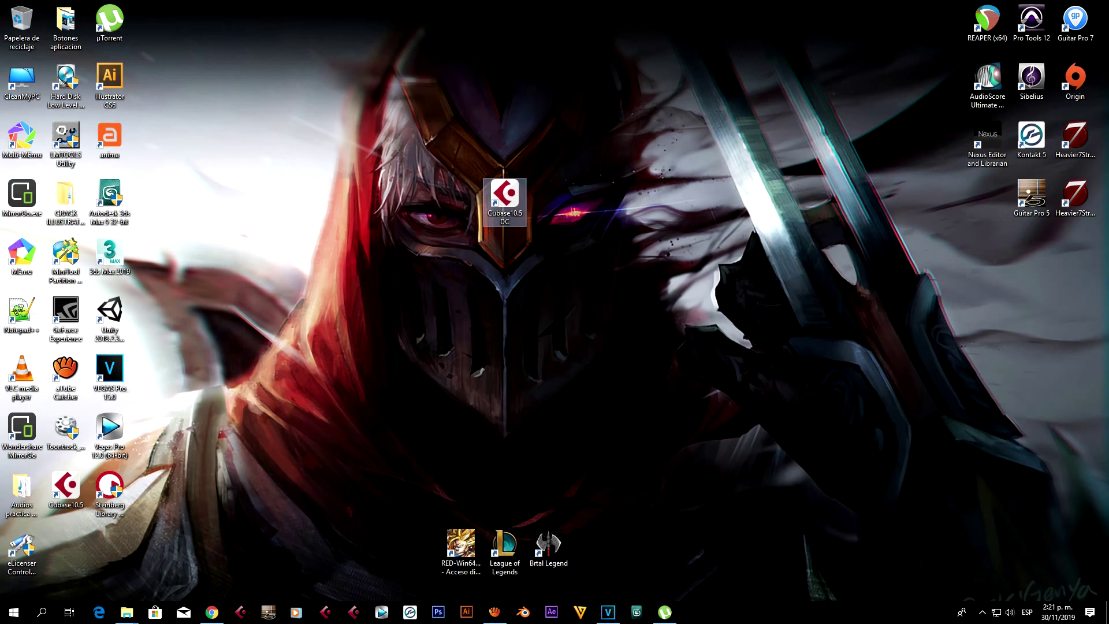
pyautogui.press('Return')
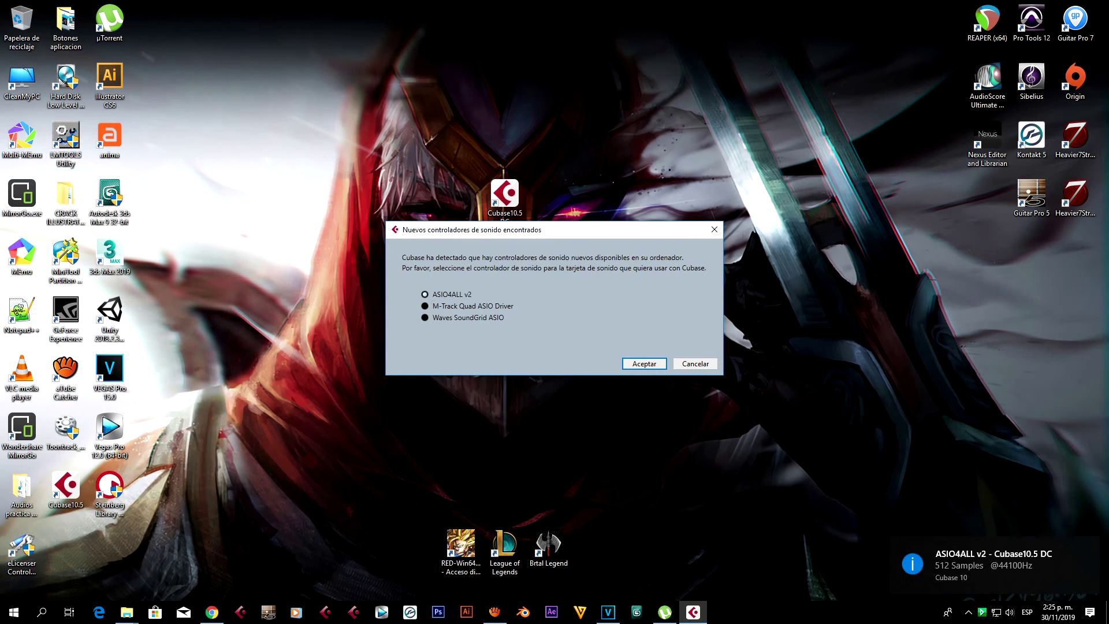
pyautogui.click(456, 306)
pyautogui.click(644, 364)
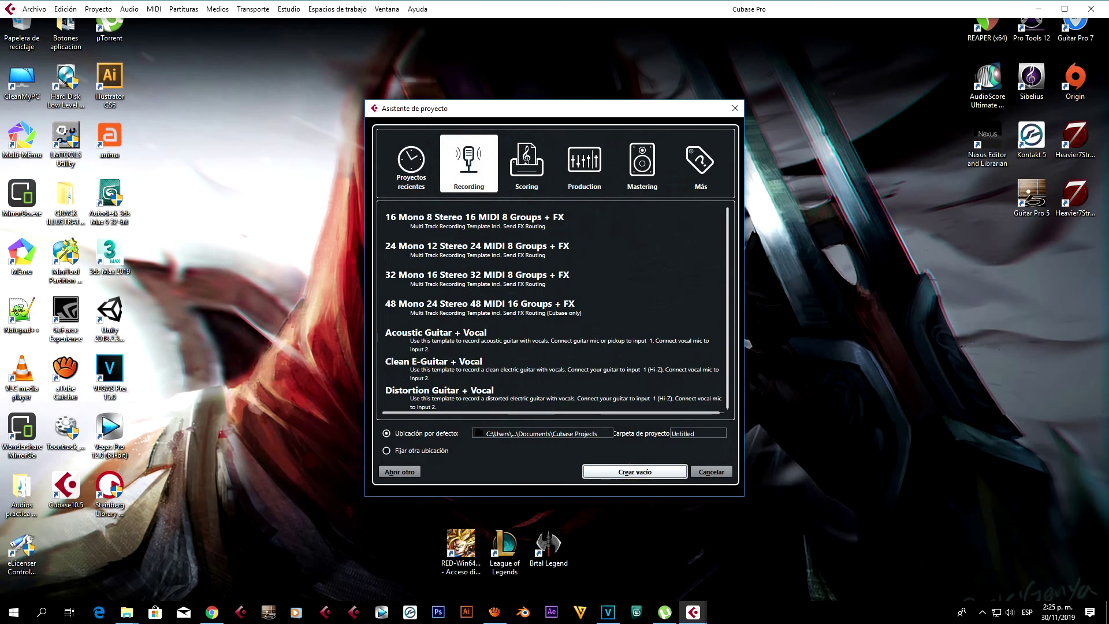
# Create an empty project in the default location and dismiss the blacklisted plug-ins notice
pyautogui.press('Return')
pyautogui.press('Return')
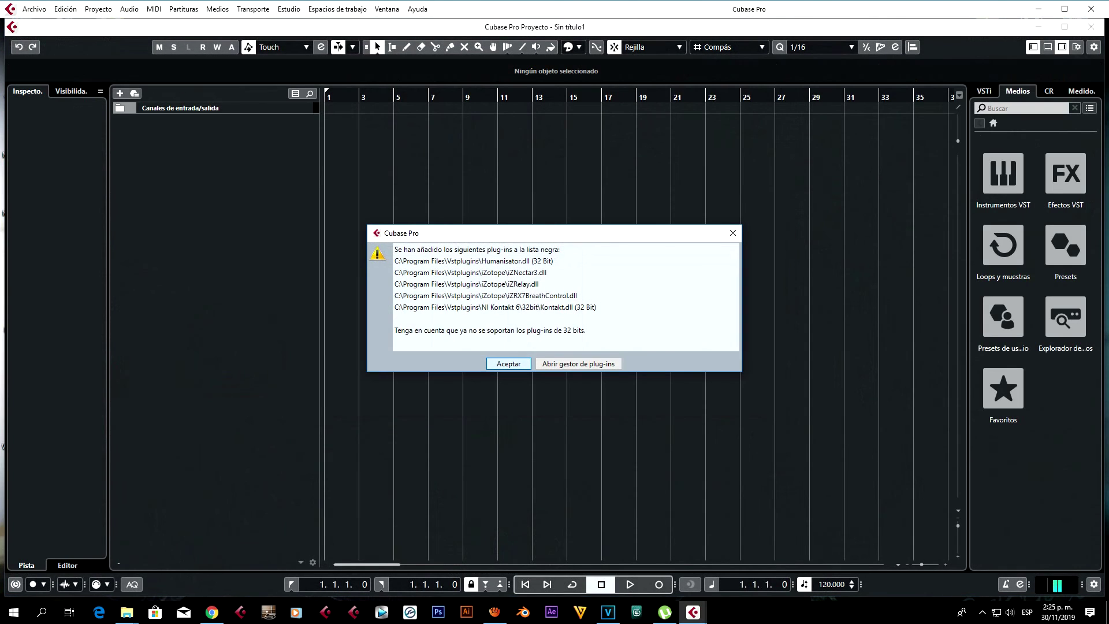
pyautogui.press('Return')
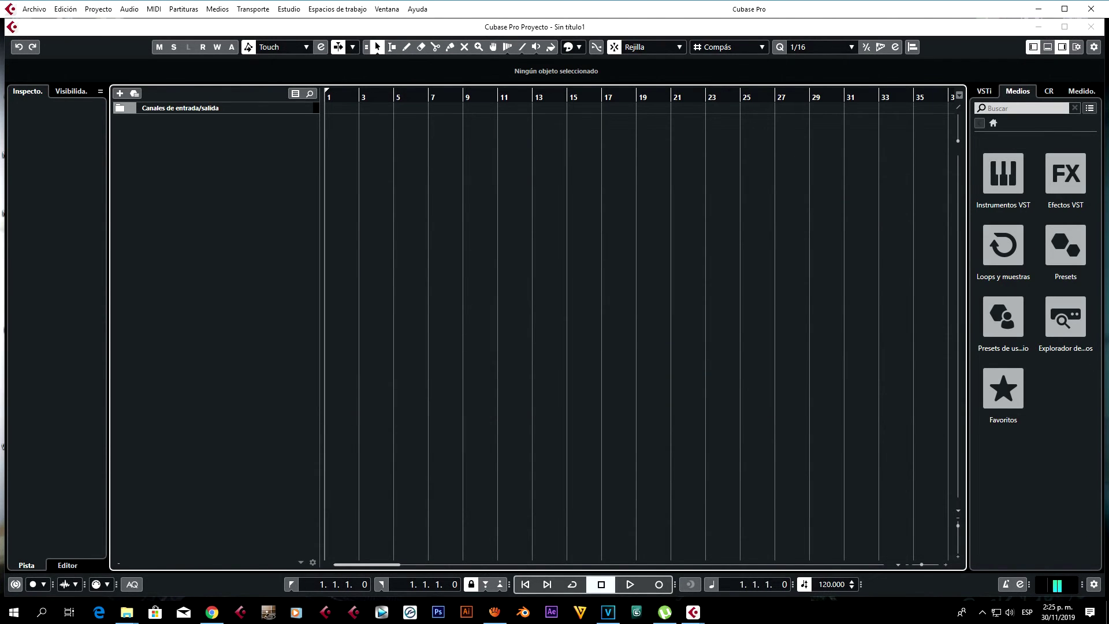
# Toggle the project window's side zones so that the right zone is hidden and the left zone stays shown
pyautogui.hotkey('ctrl', 'alt', 'l')
pyautogui.hotkey('ctrl', 'alt', 'l')
pyautogui.hotkey('ctrl', 'alt', 'r')
pyautogui.hotkey('ctrl', 'alt', 'r')
pyautogui.hotkey('ctrl', 'alt', 'r')
pyautogui.hotkey('alt', 'p')
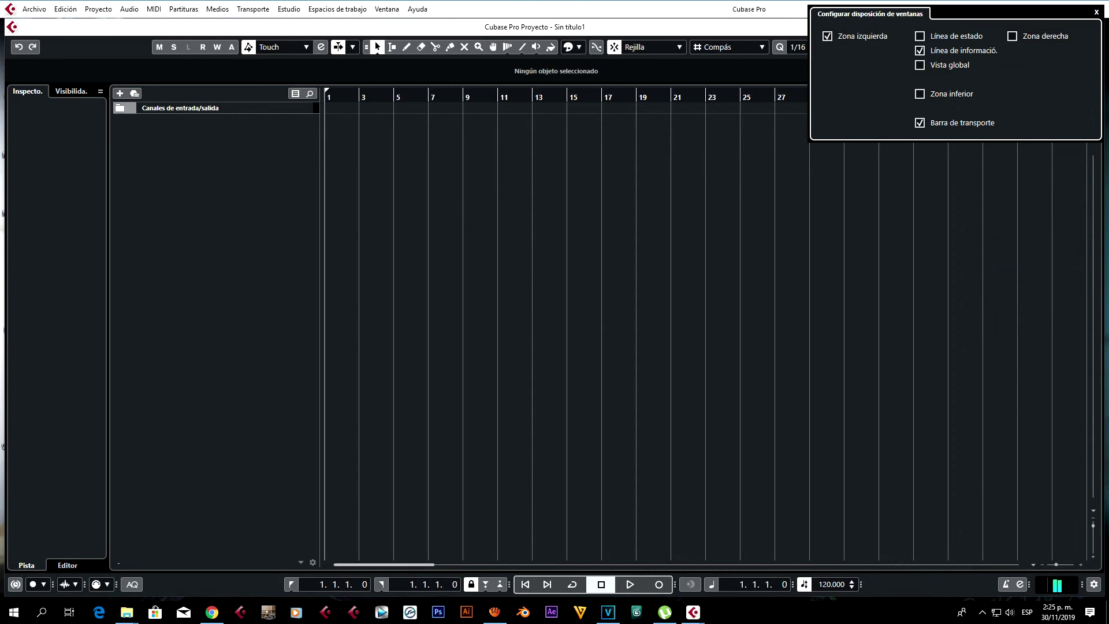
pyautogui.press('Escape')
pyautogui.hotkey('ctrl', 'alt', 'l')
pyautogui.hotkey('ctrl', 'alt', 'l')
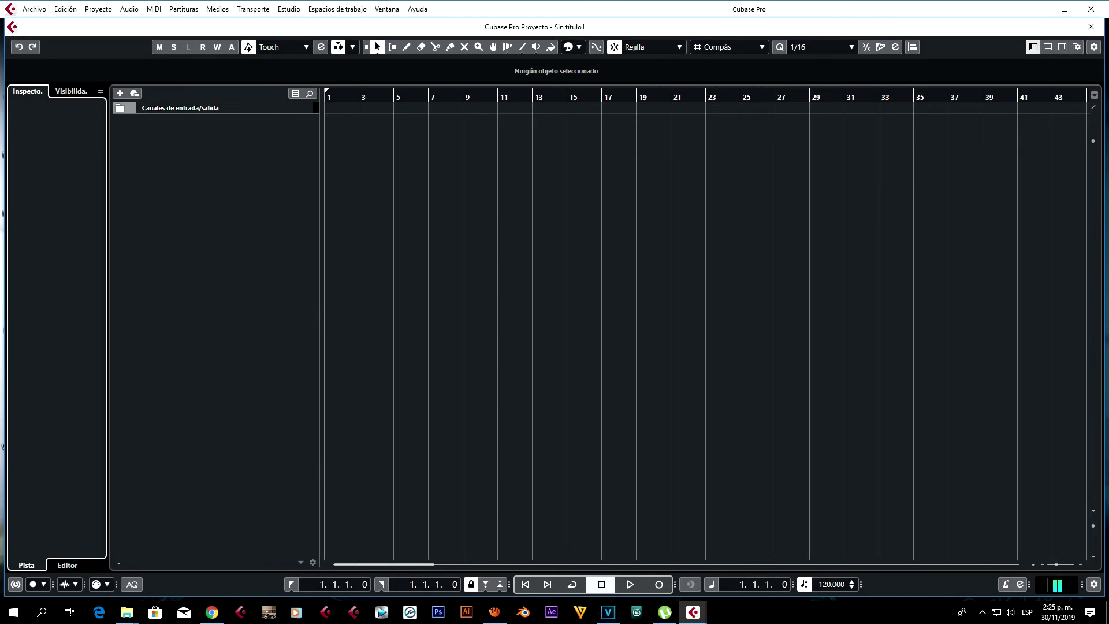
# Add one mono audio track routed to Stereo Out
pyautogui.rightClick(213, 177)
pyautogui.click(248, 185)
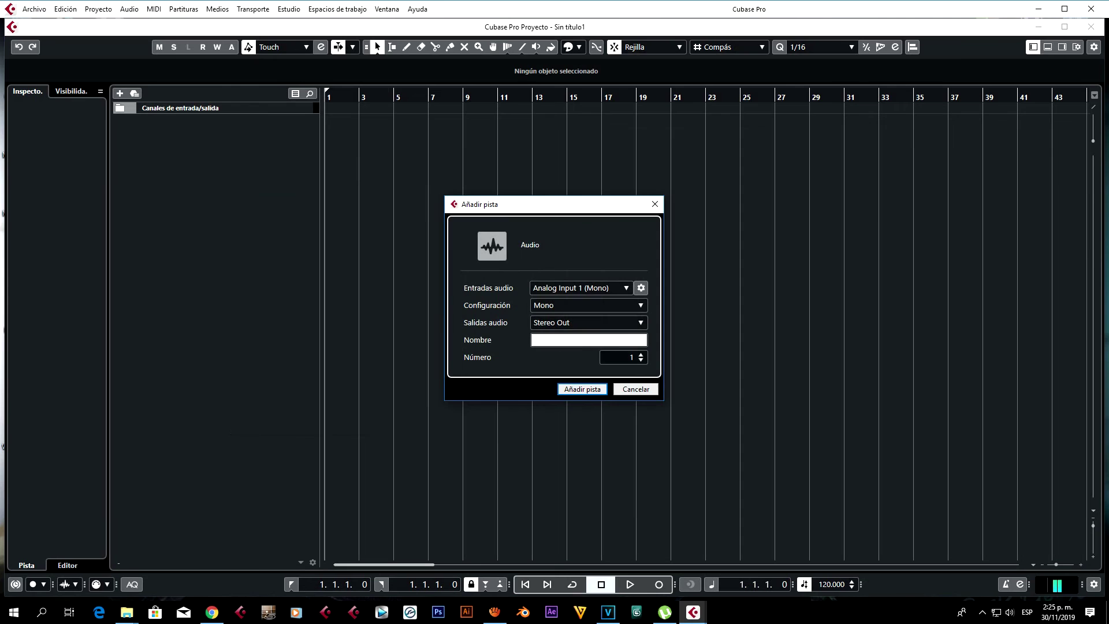
pyautogui.press('Return')
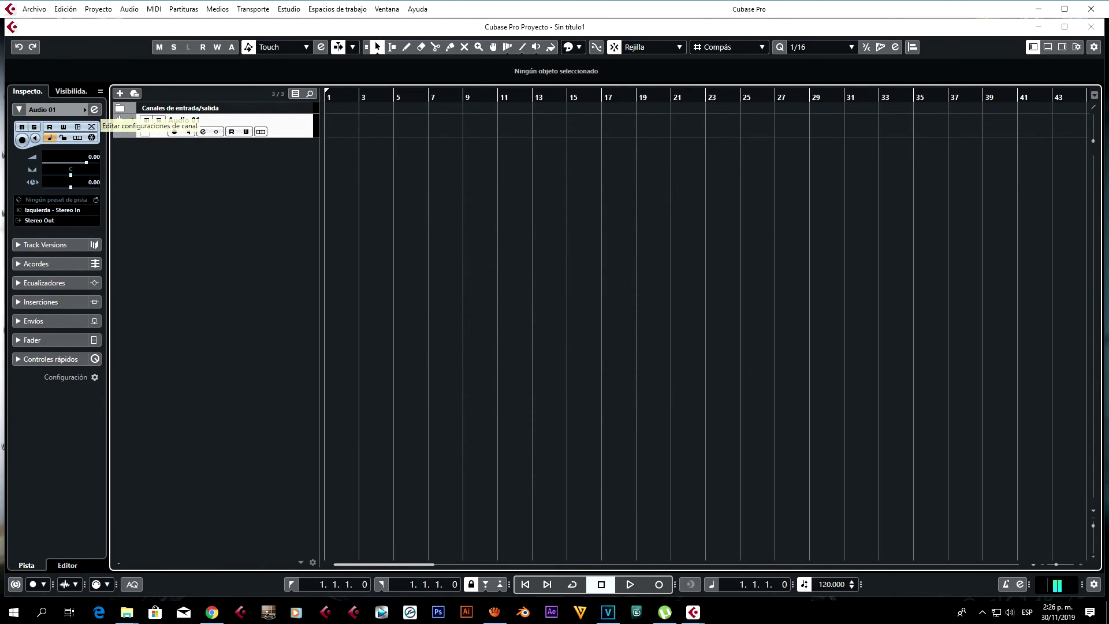
# Enable the Compressor and Noise Gate in the Audio 01 channel strip, view the equalizer and close the channel settings
pyautogui.press('e')
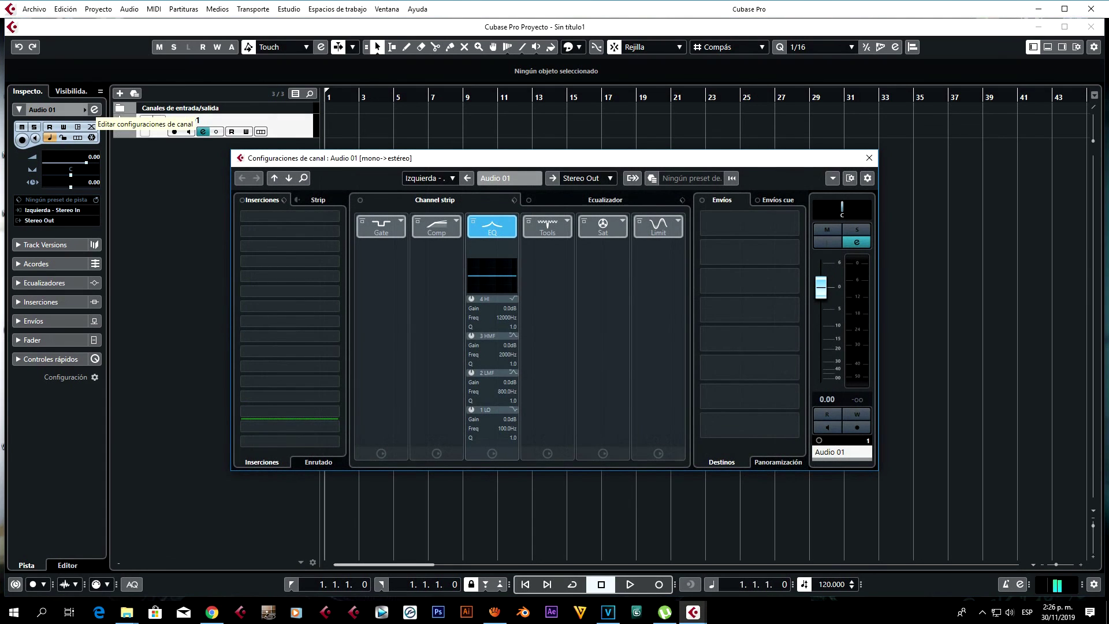
pyautogui.click(437, 229)
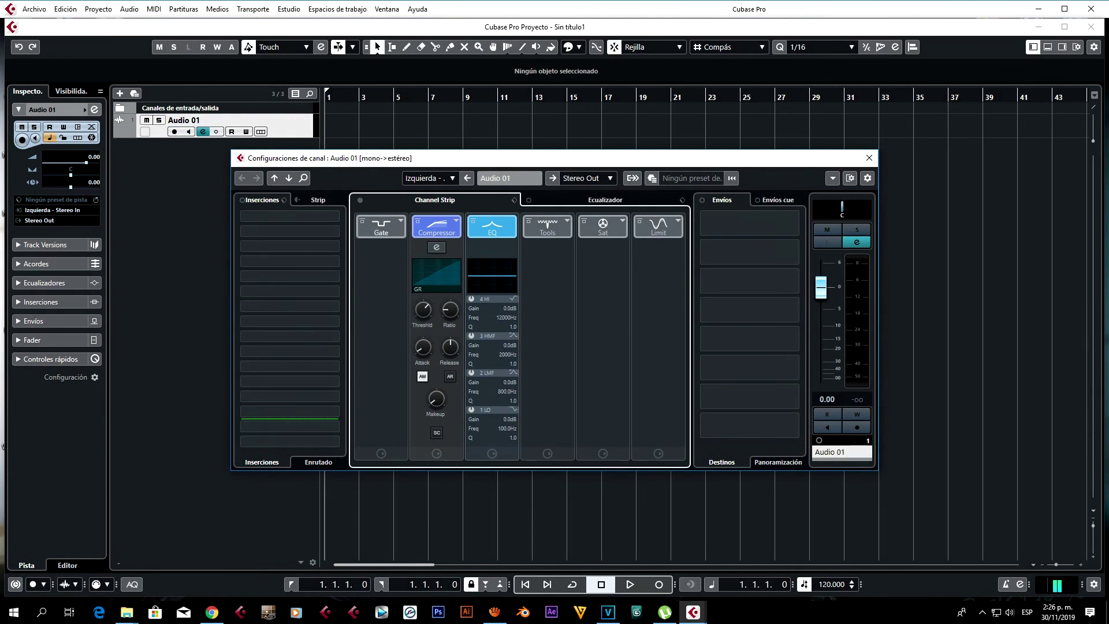
pyautogui.click(381, 229)
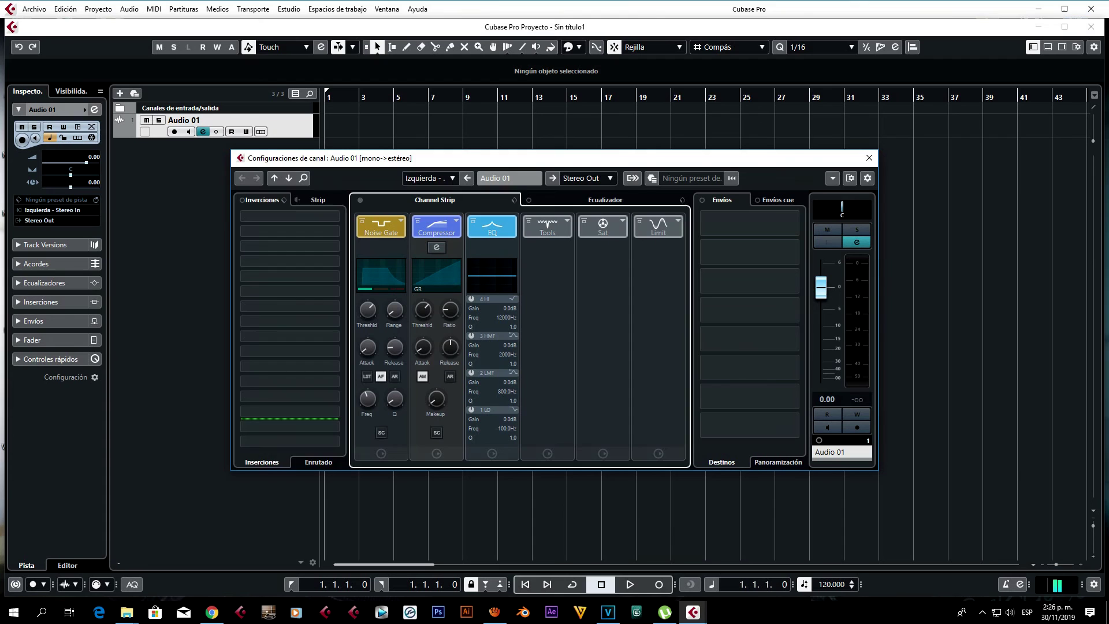
pyautogui.click(318, 199)
pyautogui.click(262, 200)
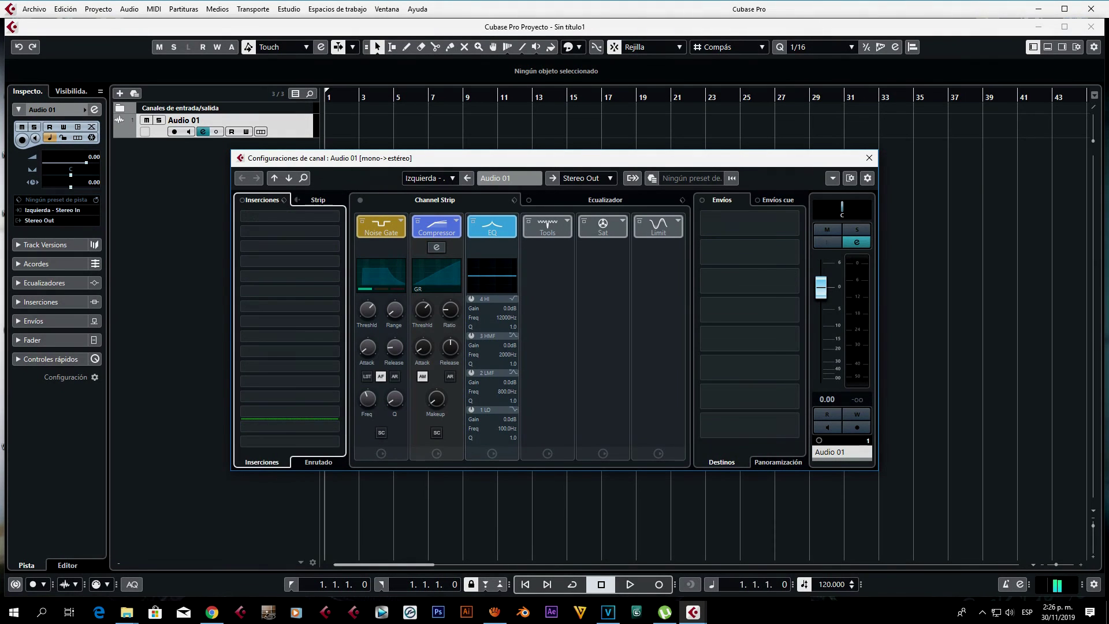
pyautogui.click(606, 200)
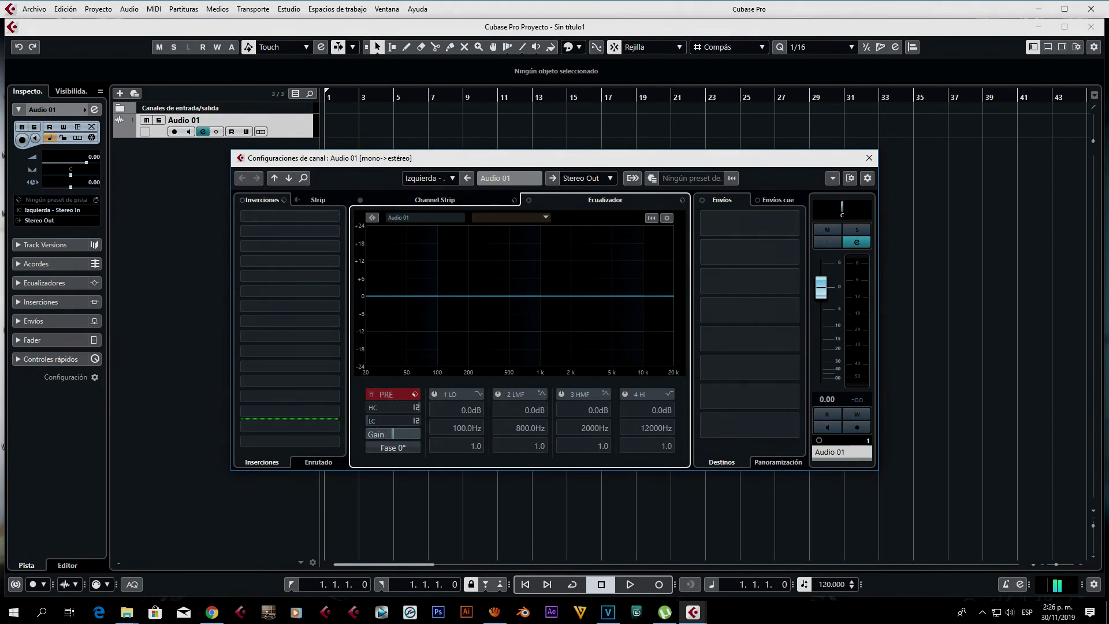
pyautogui.click(869, 157)
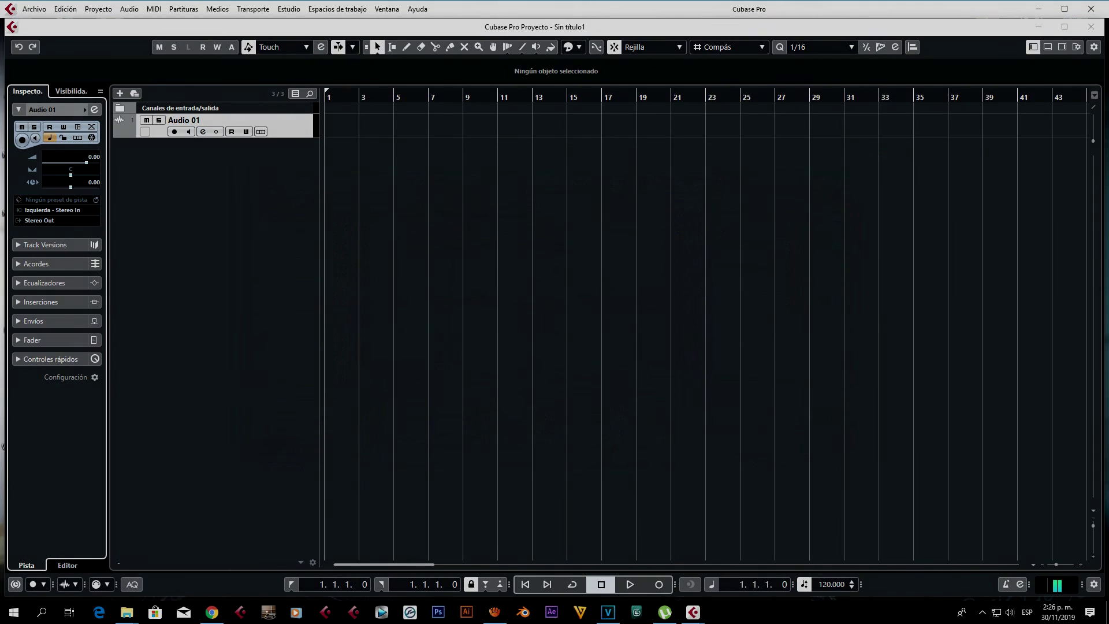
# Check the Cubase version in the program's About information and close it
pyautogui.click(418, 8)
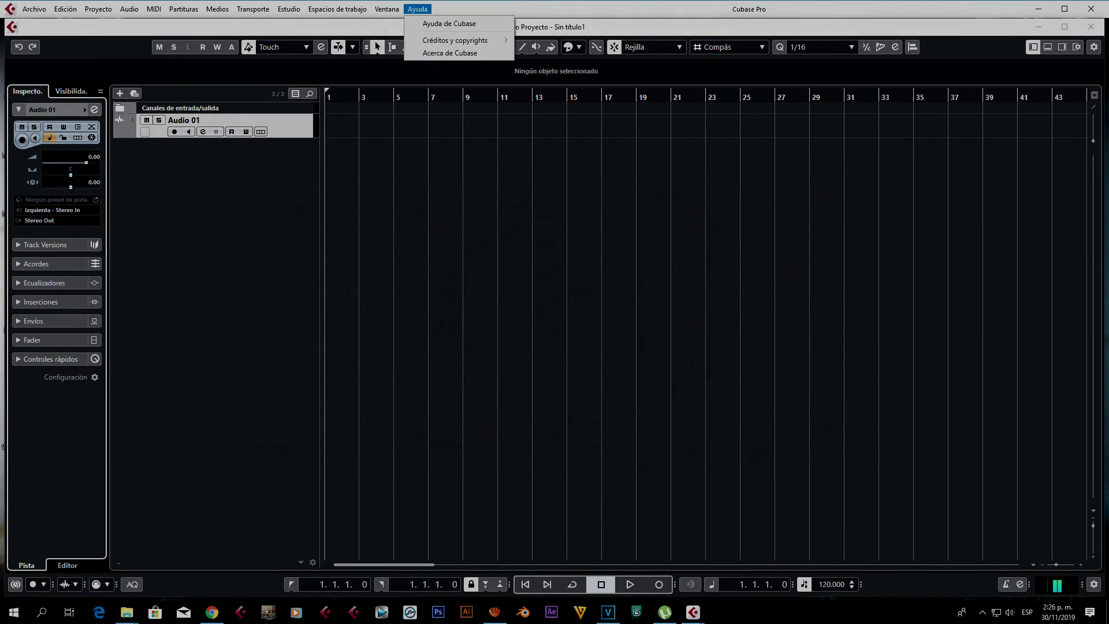
pyautogui.click(449, 52)
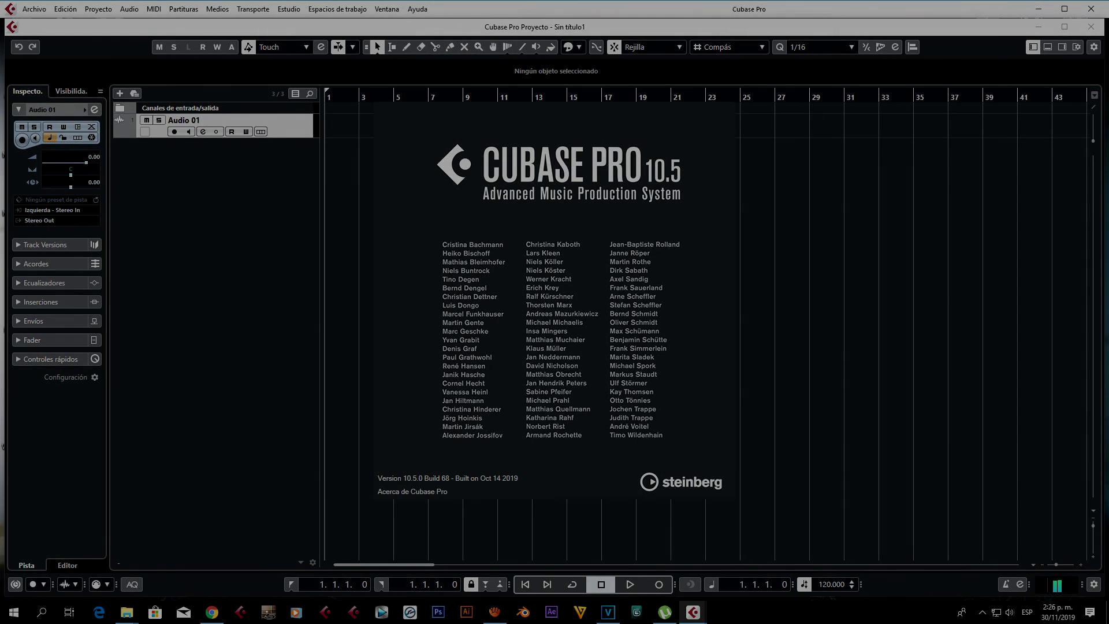
pyautogui.press('Escape')
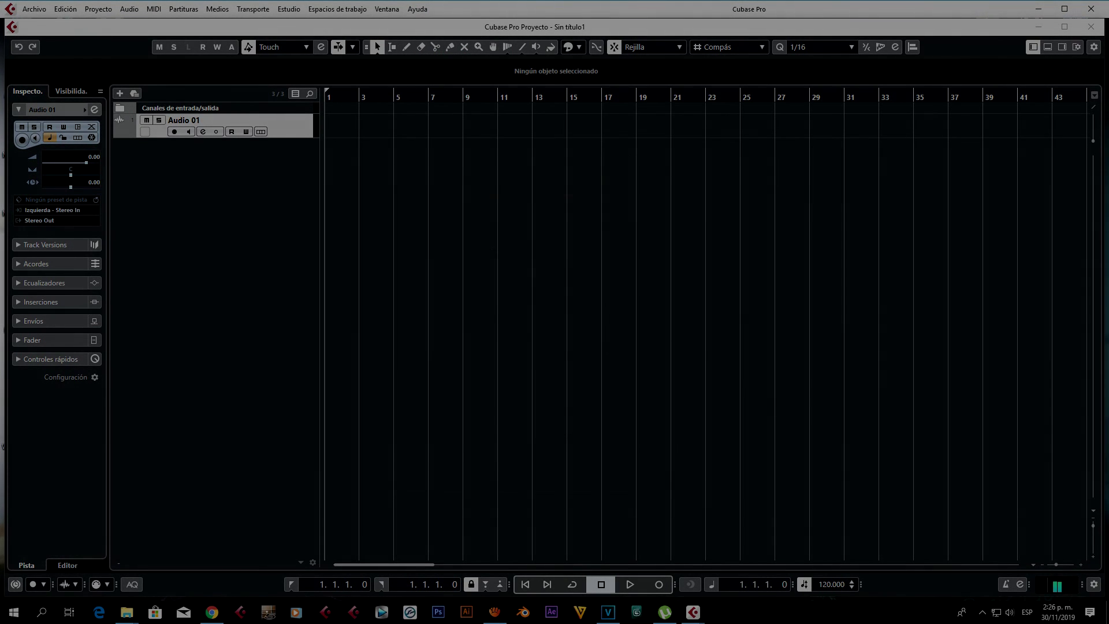
pyautogui.click(386, 8)
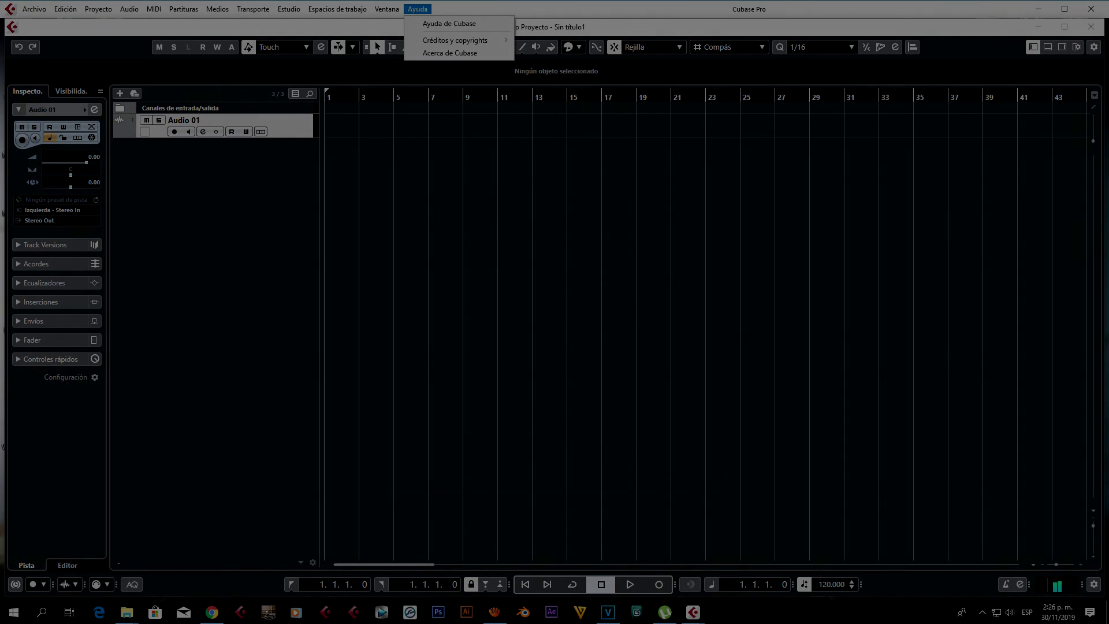
pyautogui.moveTo(456, 40)
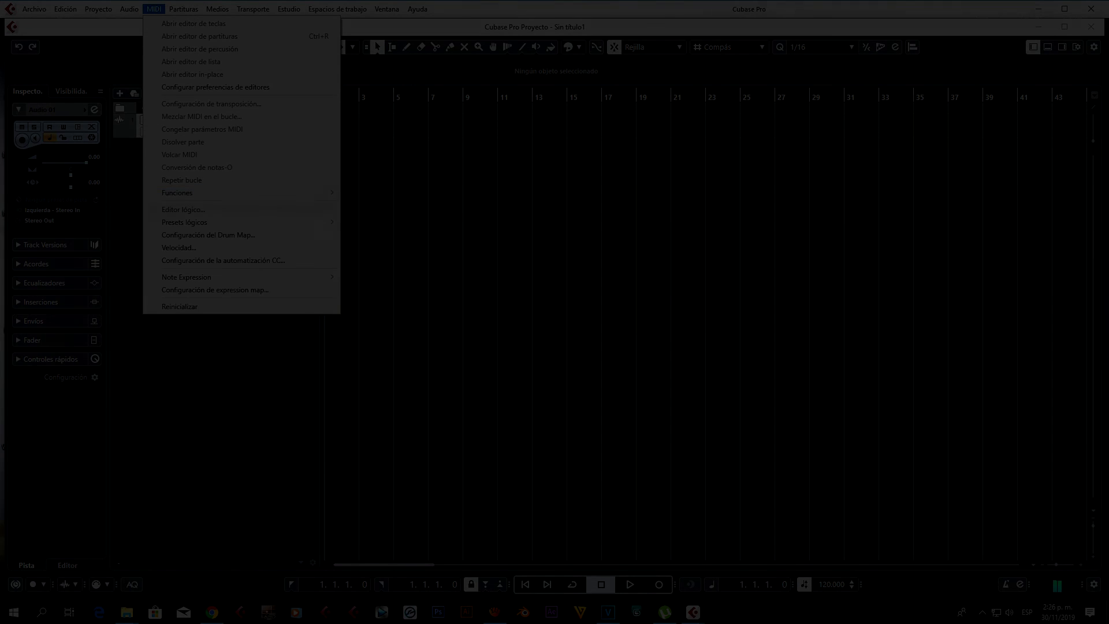
pyautogui.press('Escape')
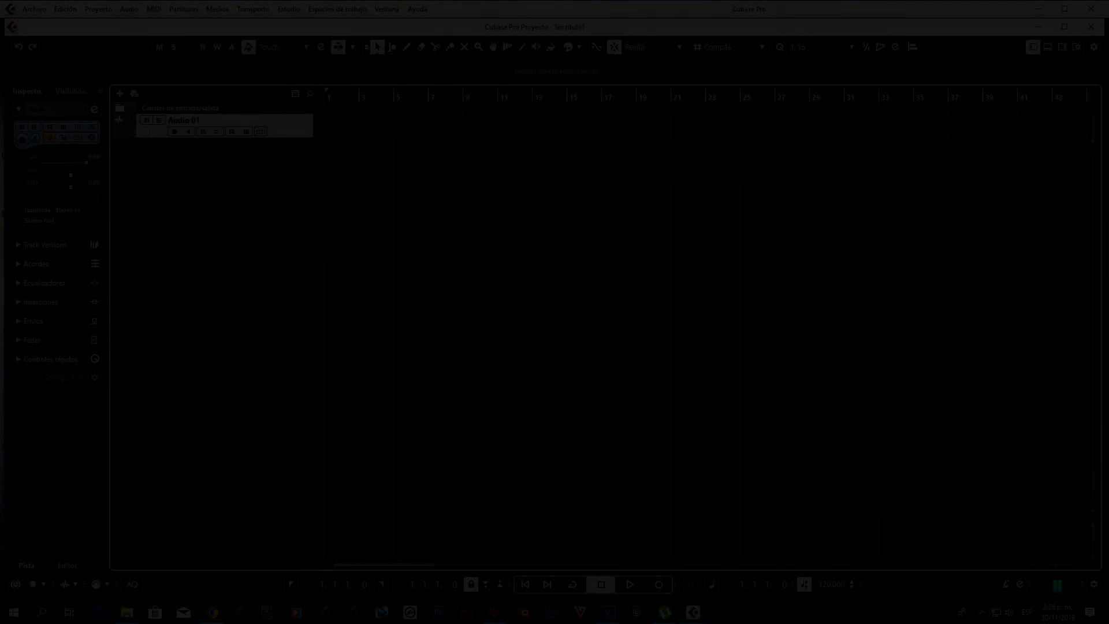